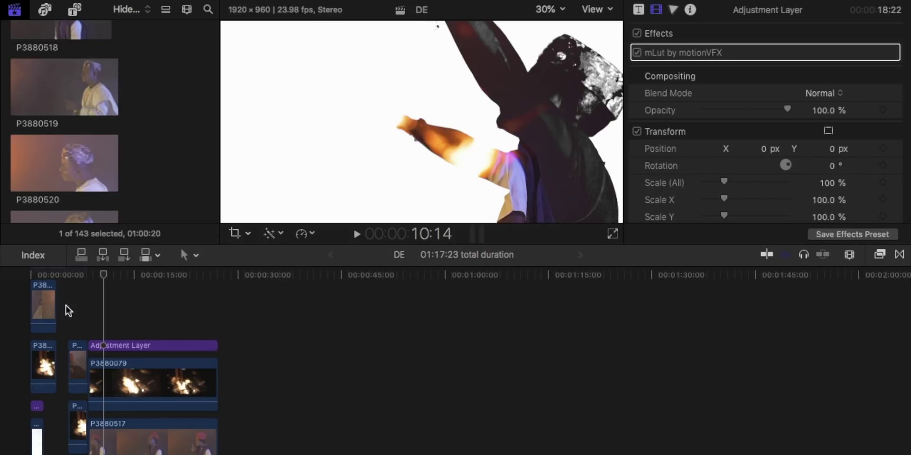
- Move the playhead back to the start of the timeline
{"action": "left_click", "coordinate": [32, 276]}
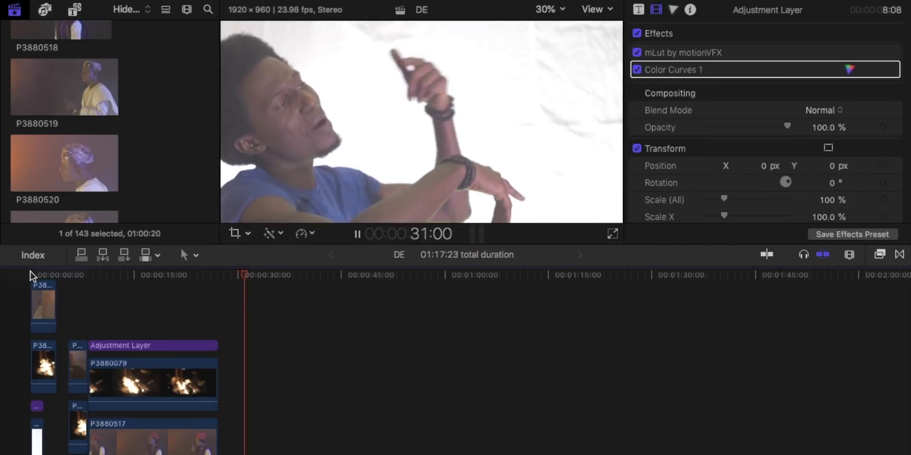
- Bring the primary storyline into view and play back fire clip P3880079
{"action": "scroll", "coordinate": [335, 360], "scroll_direction": "down", "scroll_amount": 4}
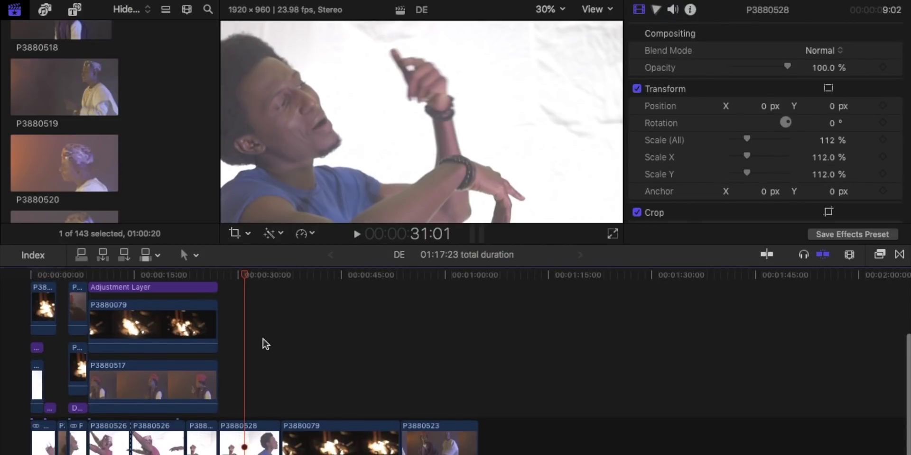
{"action": "left_click", "coordinate": [251, 443]}
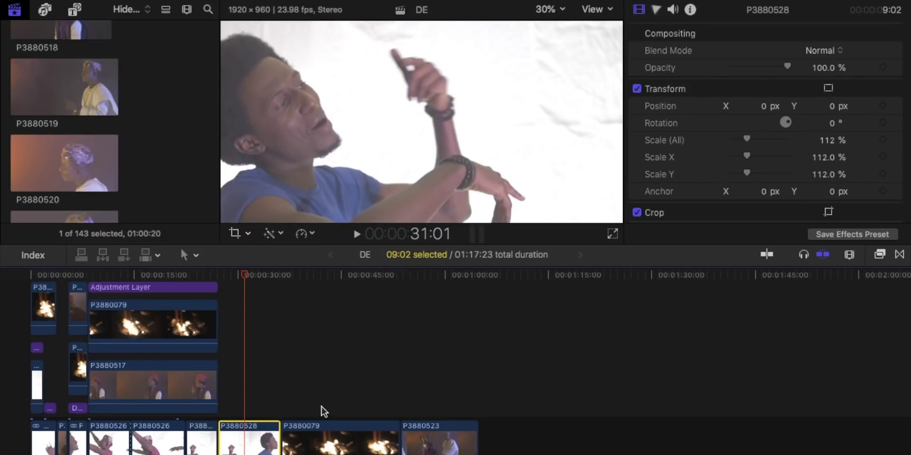
{"action": "left_click", "coordinate": [329, 367]}
{"action": "left_click", "coordinate": [335, 445]}
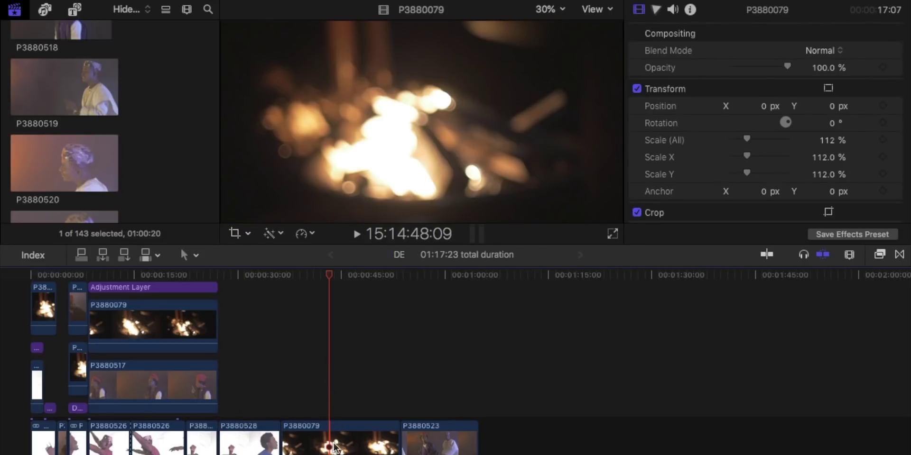
{"action": "left_click", "coordinate": [313, 386]}
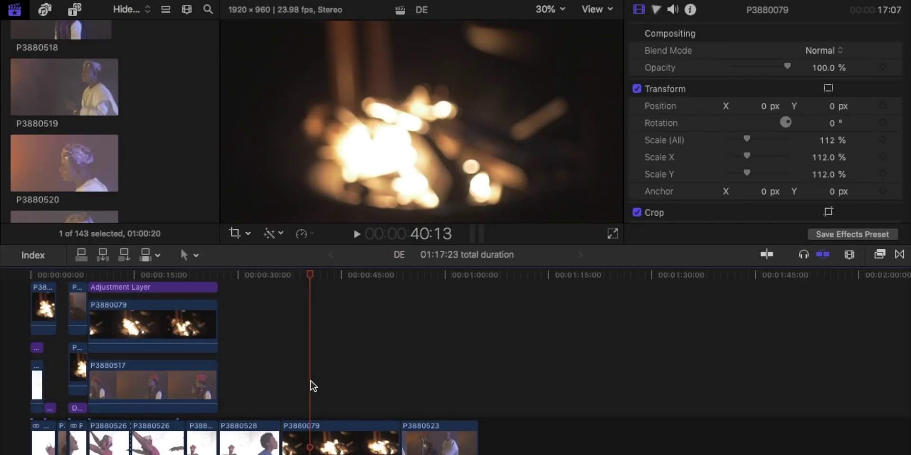
{"action": "key", "text": "space"}
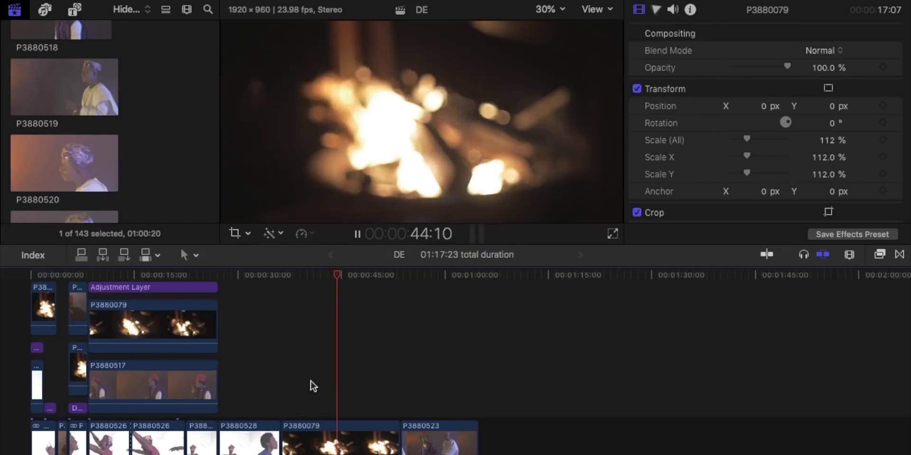
{"action": "key", "text": "space"}
- Play back the dancers clip P3880523, then return the playhead to singer clip P3880528
{"action": "left_click", "coordinate": [424, 388]}
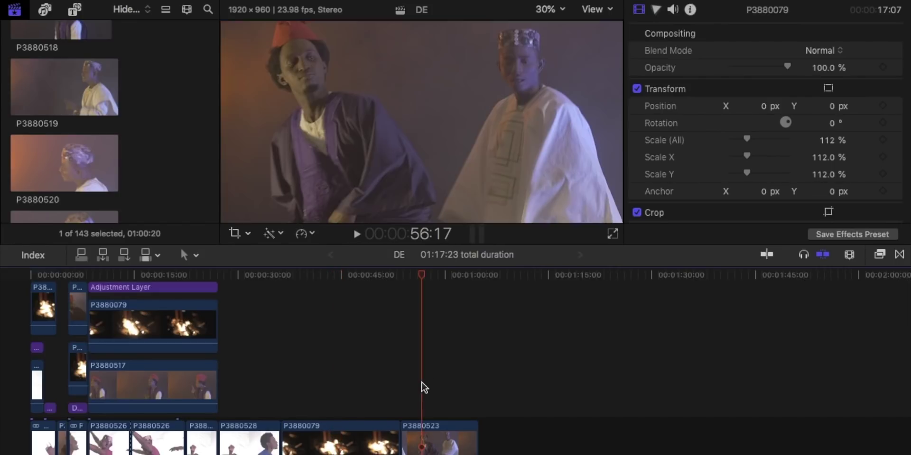
{"action": "key", "text": "space"}
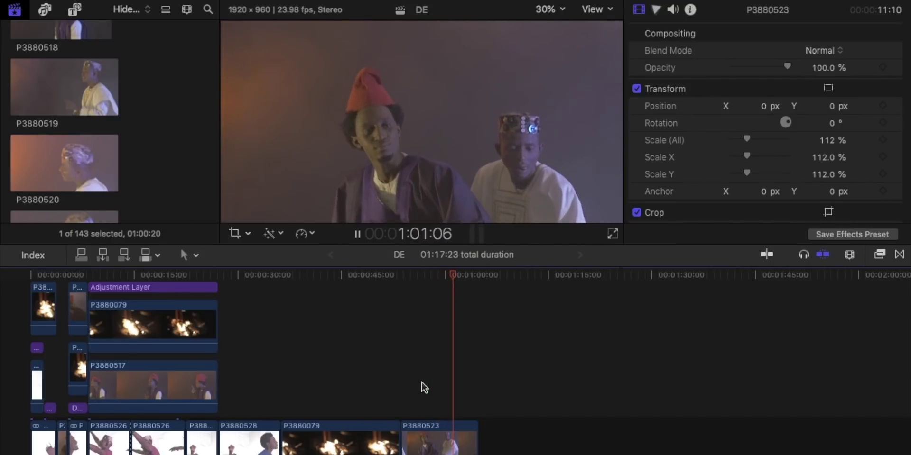
{"action": "key", "text": "space"}
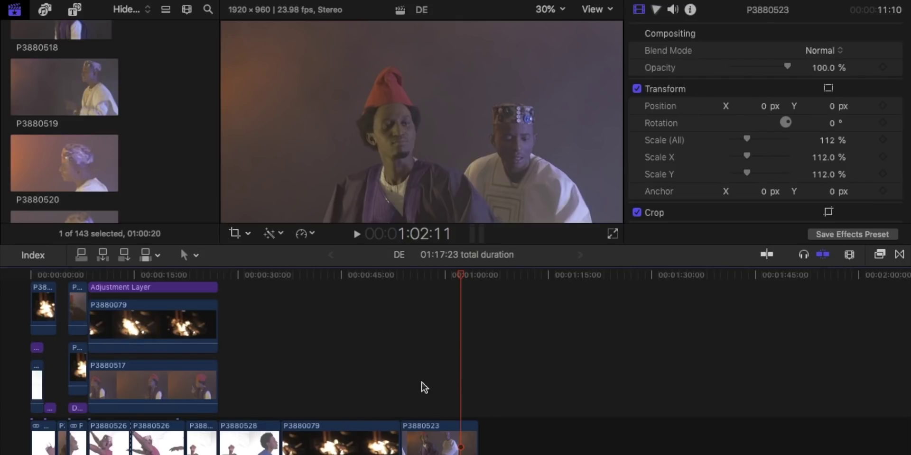
{"action": "left_click", "coordinate": [257, 363]}
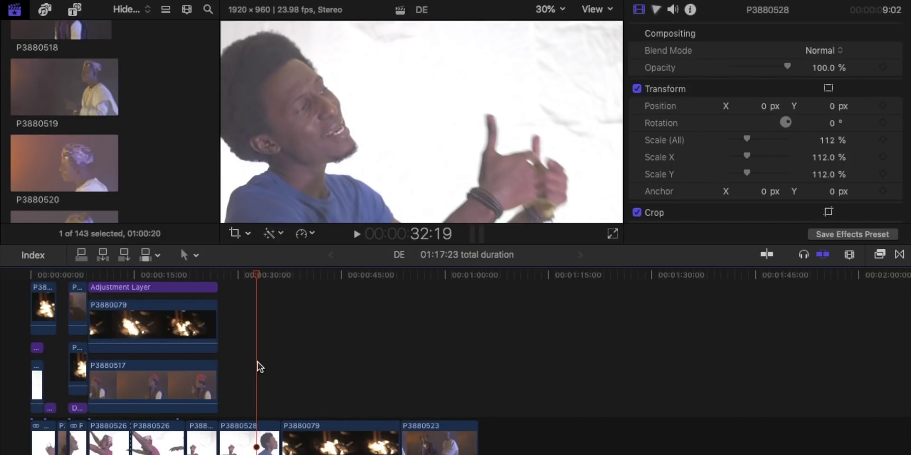
- Apply the Color category's Black & White effect to singer clip P3880528 and open its colour controls
{"action": "left_click", "coordinate": [239, 444]}
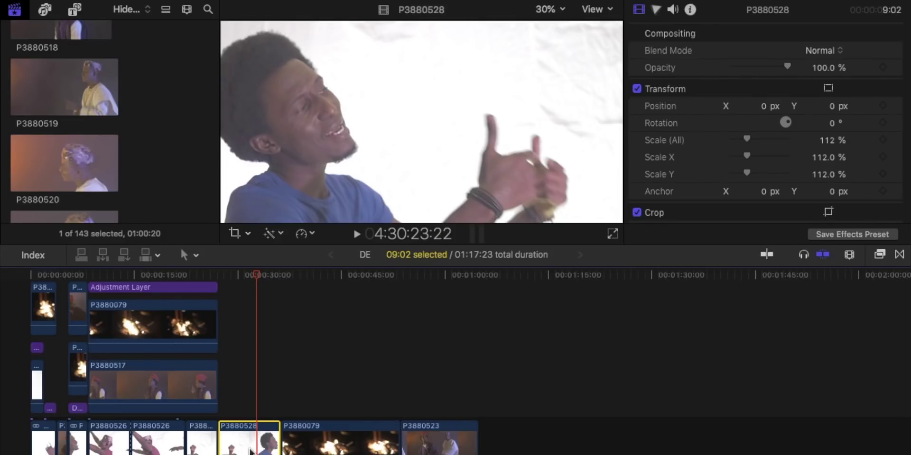
{"action": "left_click", "coordinate": [880, 256]}
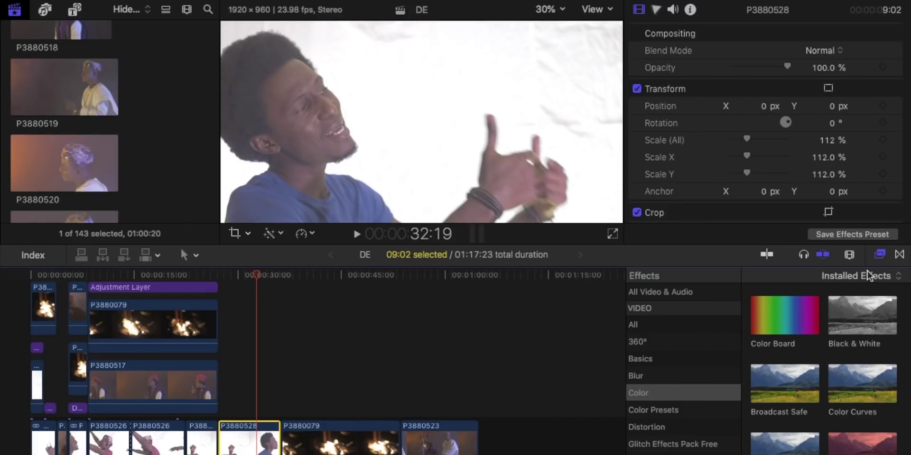
{"action": "left_click", "coordinate": [644, 393]}
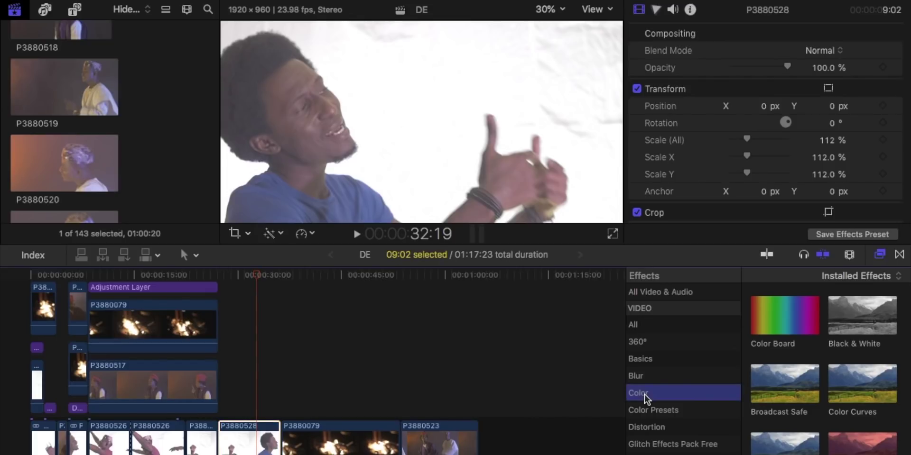
{"action": "left_click", "coordinate": [844, 326]}
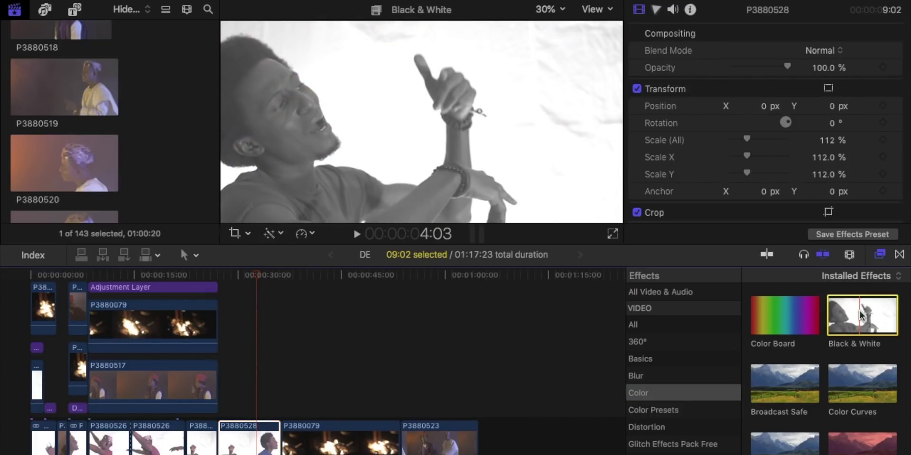
{"action": "left_click_drag", "start_coordinate": [858, 310], "coordinate": [258, 441]}
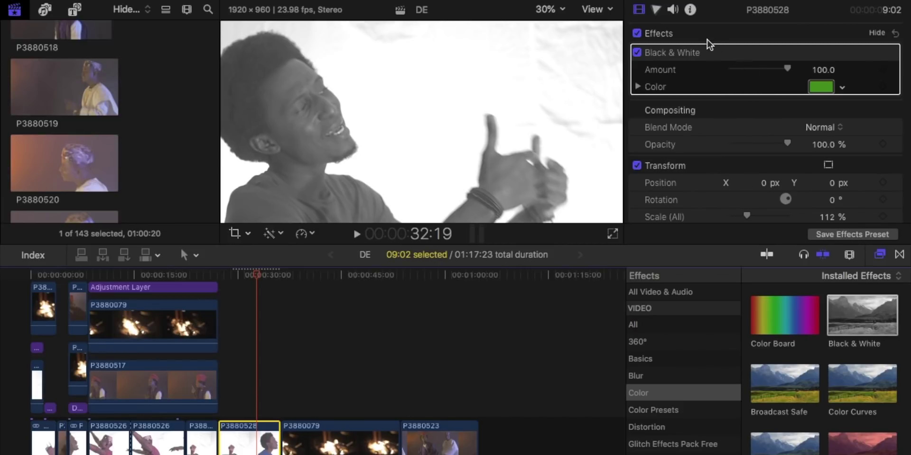
{"action": "left_click", "coordinate": [657, 10]}
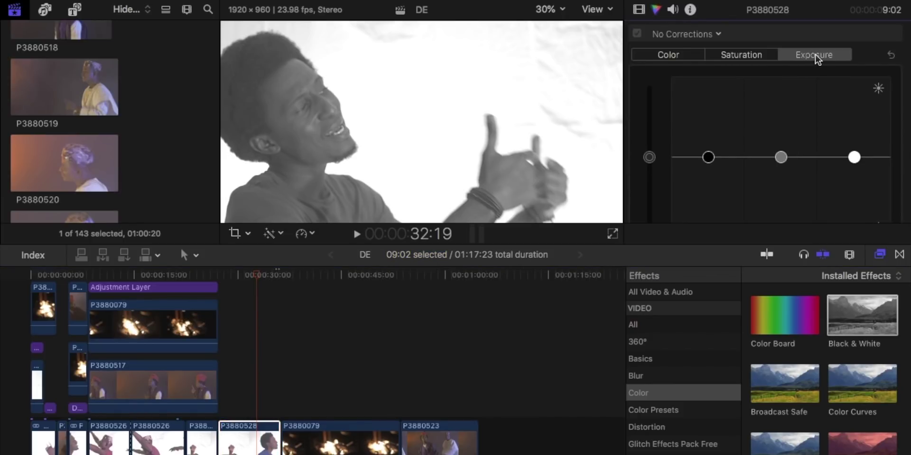
- In the Color Board's Exposure tab, lower Shadows and raise Highlights until the background turns pure white
{"action": "scroll", "coordinate": [818, 112], "scroll_direction": "down", "scroll_amount": 2}
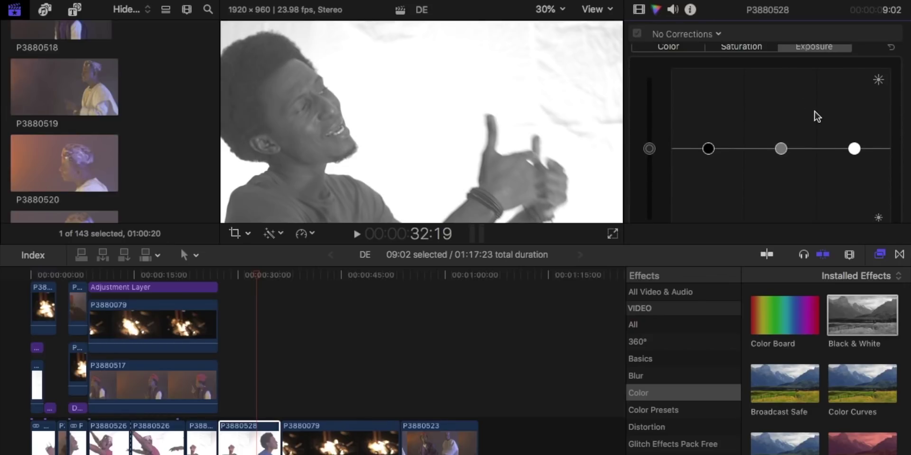
{"action": "scroll", "coordinate": [815, 121], "scroll_direction": "down", "scroll_amount": 3}
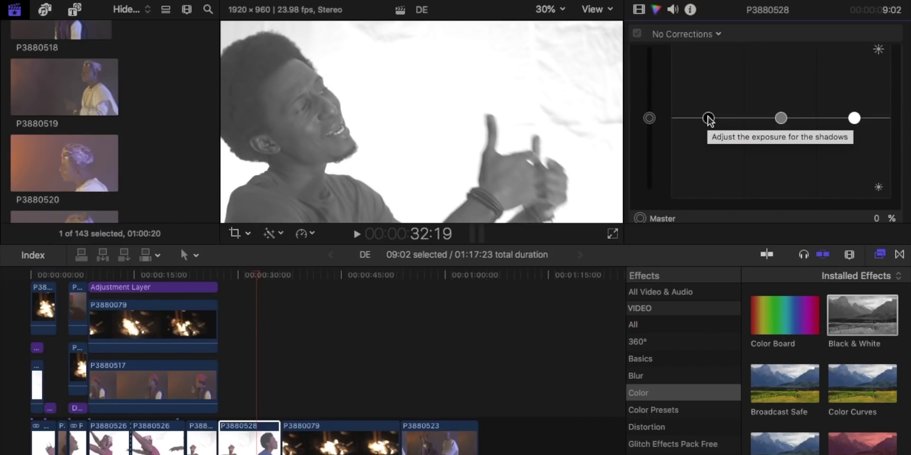
{"action": "left_click", "coordinate": [709, 118]}
{"action": "left_click_drag", "start_coordinate": [708, 123], "coordinate": [709, 157]}
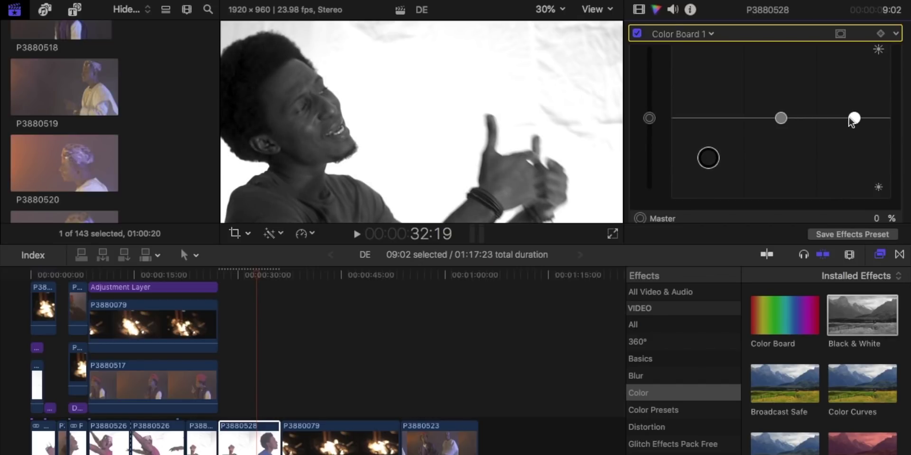
{"action": "left_click_drag", "start_coordinate": [854, 119], "coordinate": [853, 94]}
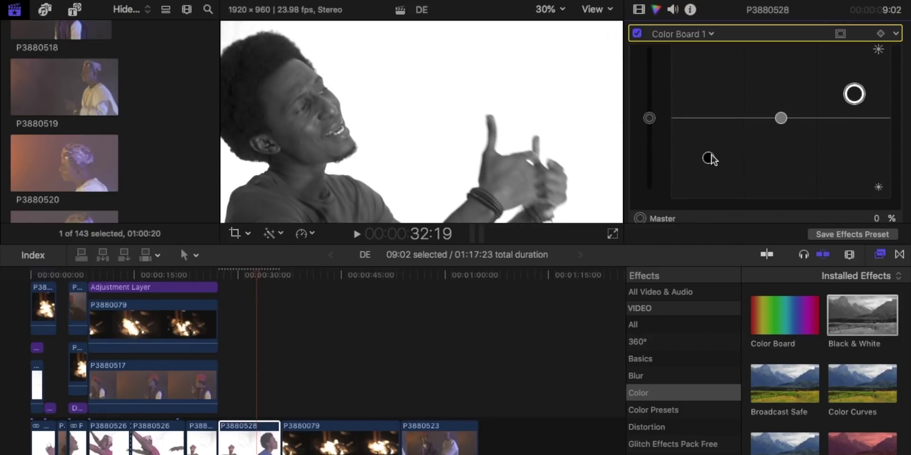
{"action": "left_click_drag", "start_coordinate": [709, 159], "coordinate": [709, 170]}
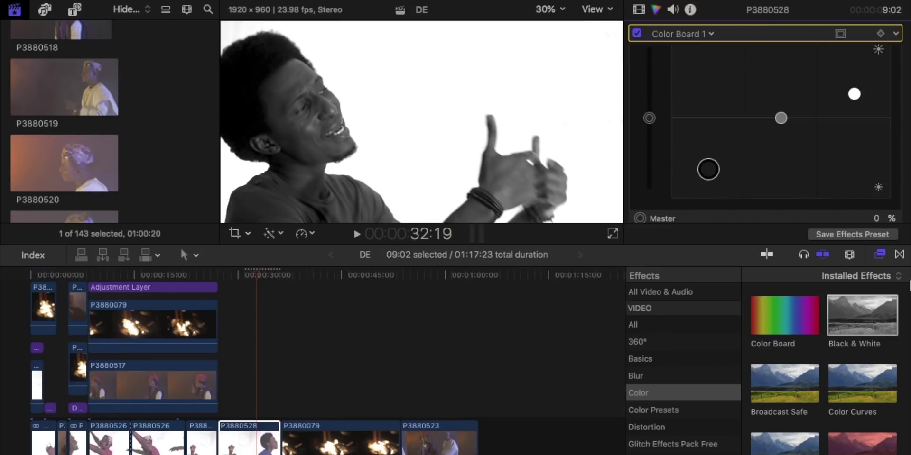
{"action": "left_click", "coordinate": [881, 258]}
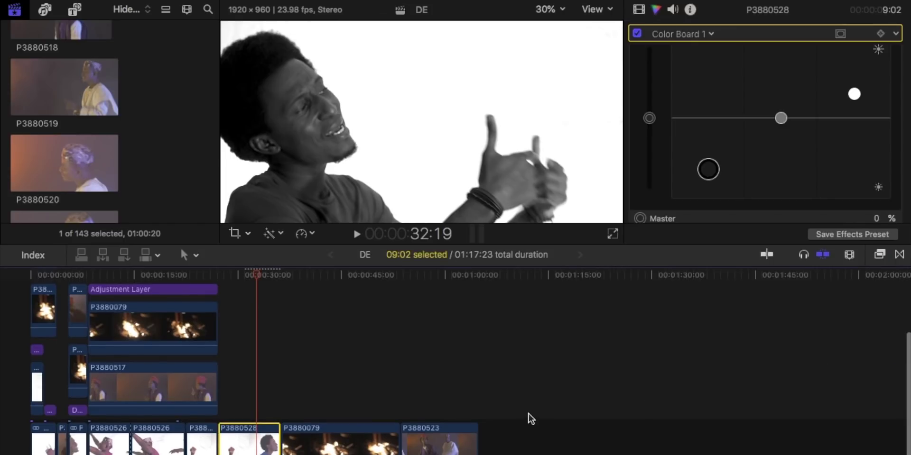
- Connect fire clip P3880079 above the singer shot and trim its end to match
{"action": "key", "text": "shift+z"}
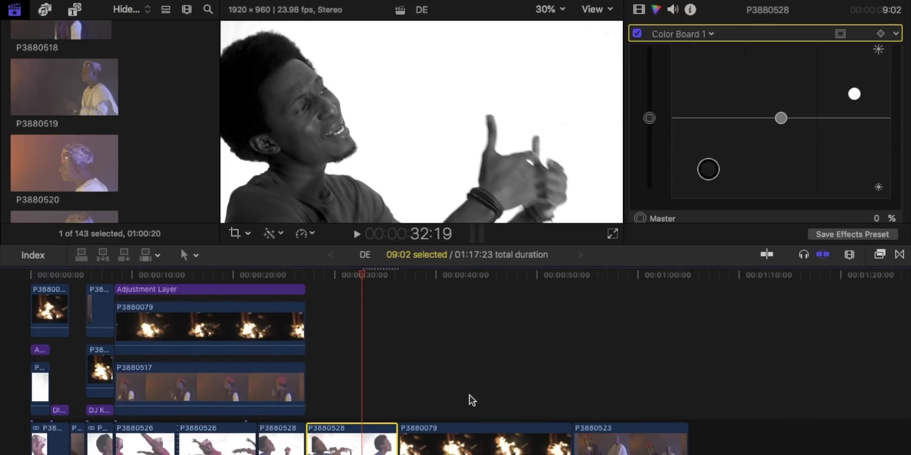
{"action": "left_click", "coordinate": [447, 440]}
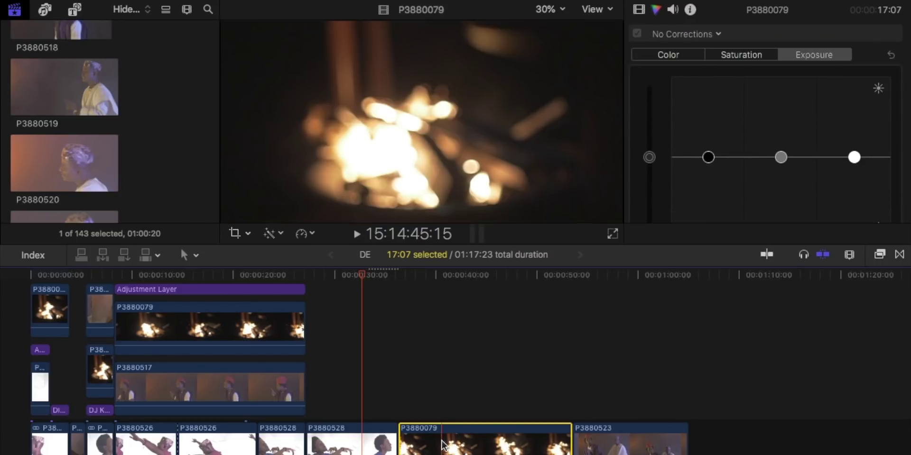
{"action": "left_click_drag", "start_coordinate": [438, 430], "coordinate": [348, 354]}
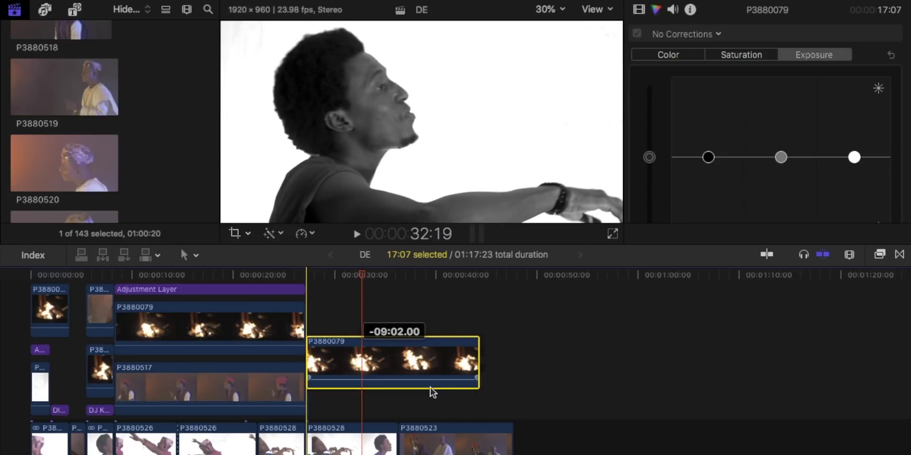
{"action": "left_click_drag", "start_coordinate": [478, 389], "coordinate": [397, 390]}
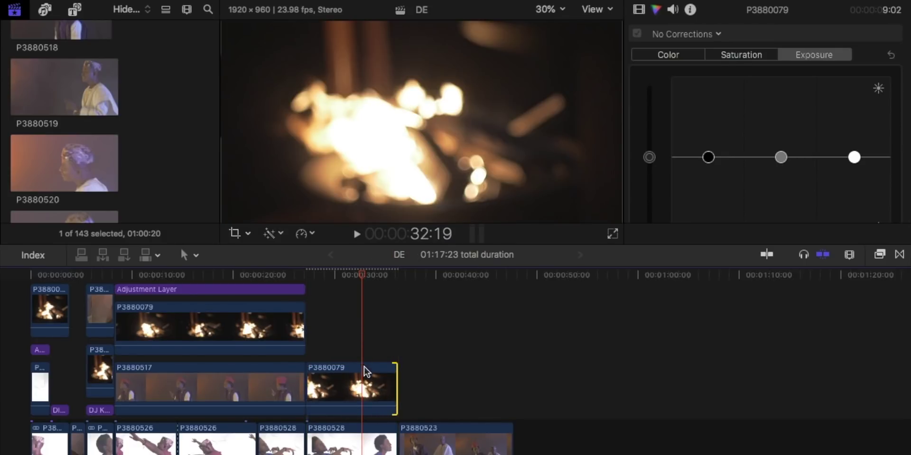
{"action": "left_click", "coordinate": [387, 377]}
- Set the fire clip's Blend Mode to Lighten and review the composite from 27:06
{"action": "key", "text": "Tab"}
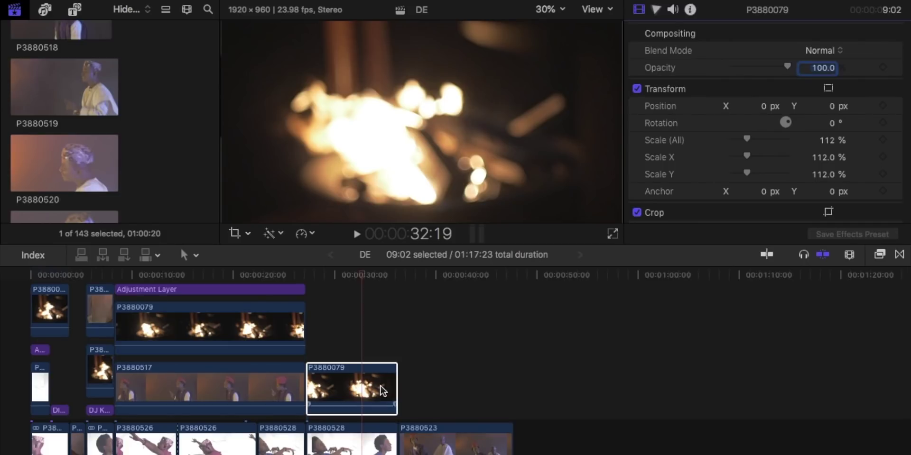
{"action": "left_click", "coordinate": [342, 275]}
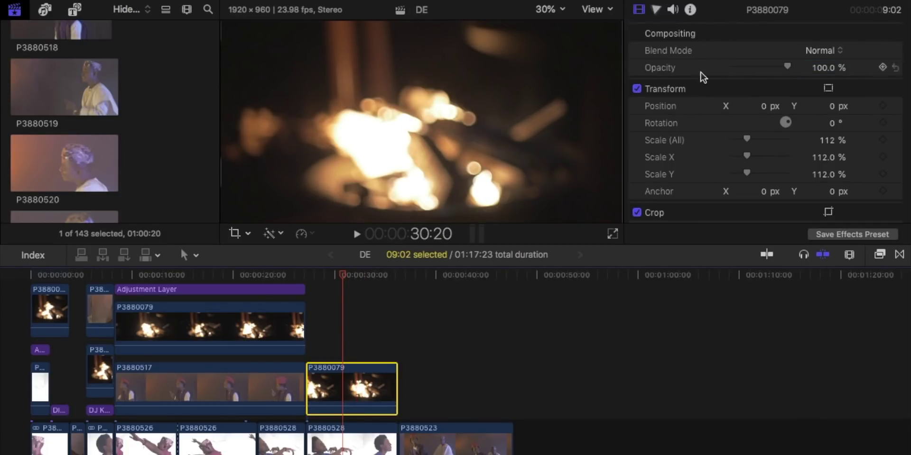
{"action": "scroll", "coordinate": [770, 118], "scroll_direction": "down", "scroll_amount": 4}
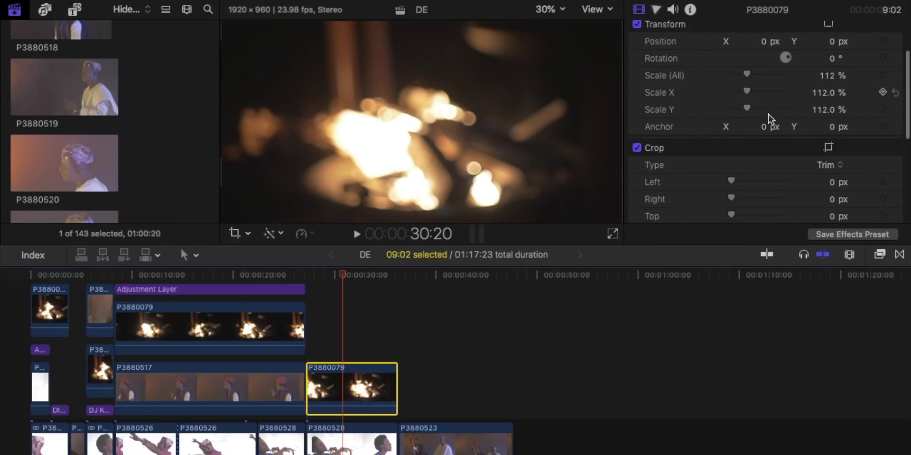
{"action": "scroll", "coordinate": [770, 119], "scroll_direction": "up", "scroll_amount": 4}
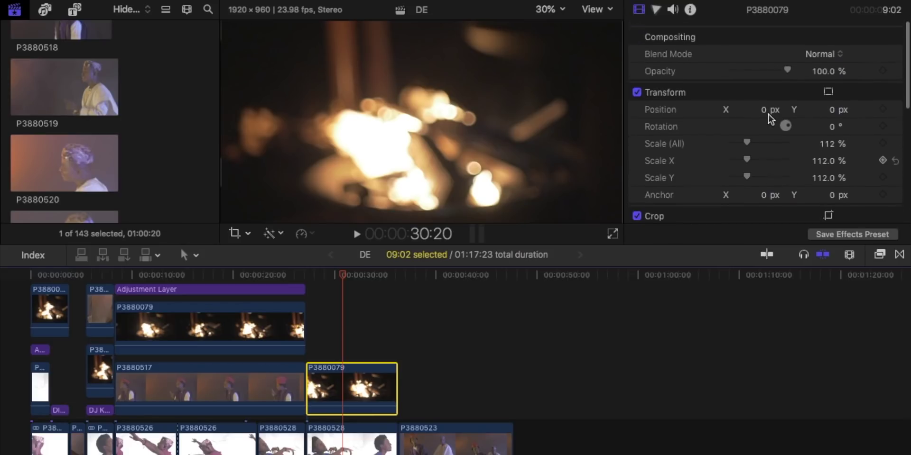
{"action": "left_click", "coordinate": [823, 50]}
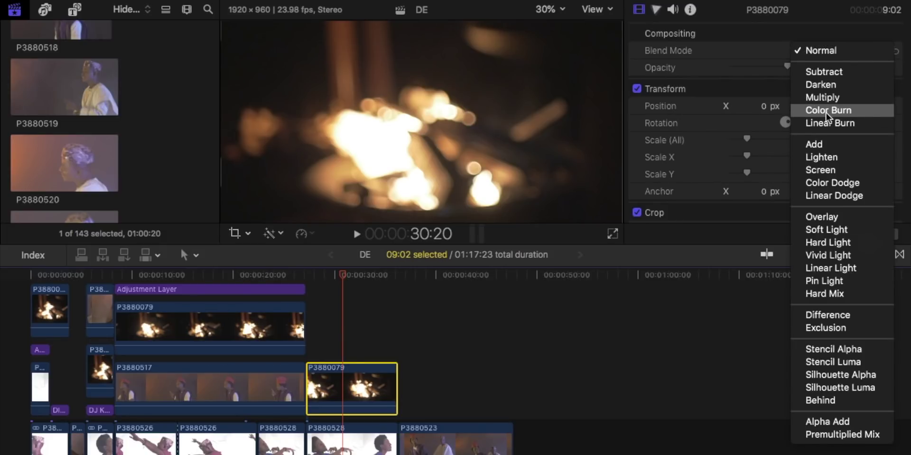
{"action": "left_click", "coordinate": [826, 157]}
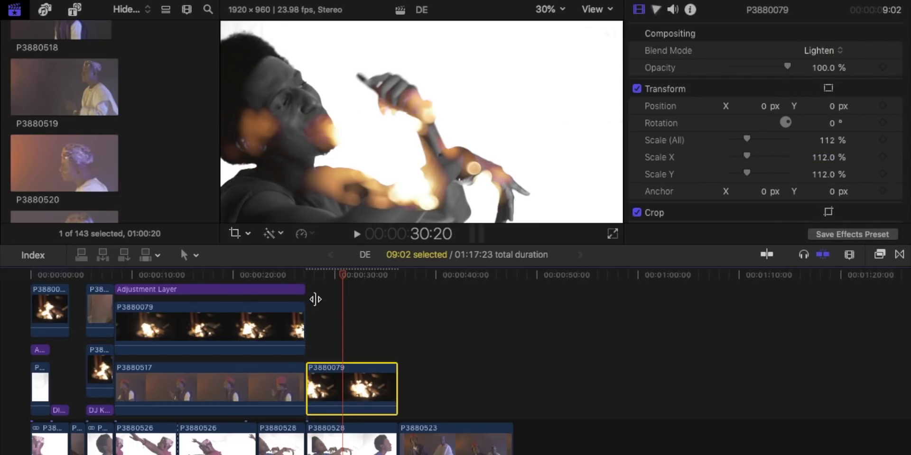
{"action": "left_click", "coordinate": [307, 277]}
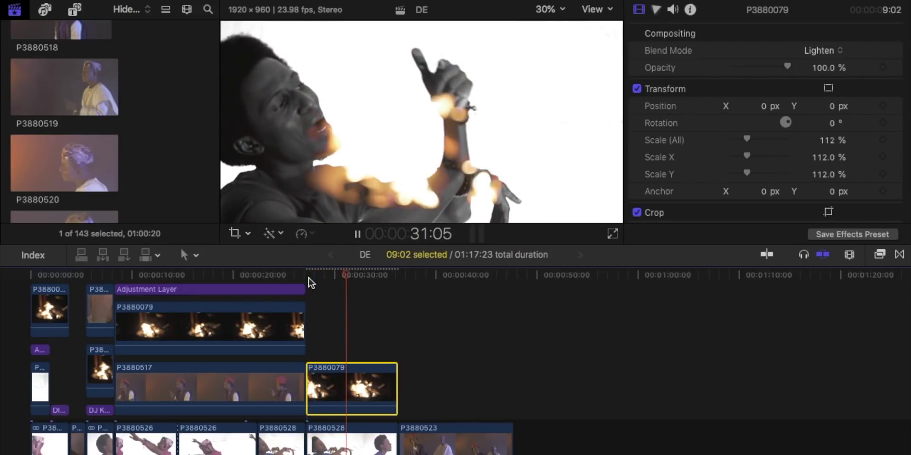
{"action": "key", "text": "space"}
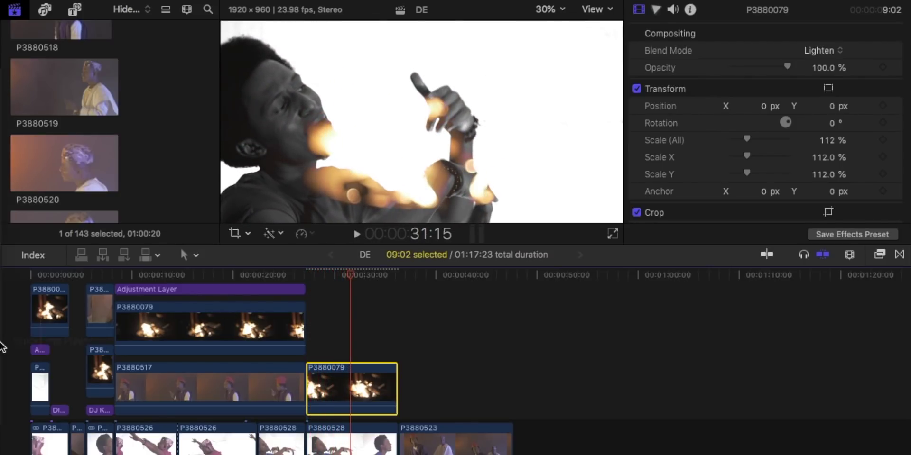
{"action": "left_click", "coordinate": [42, 275]}
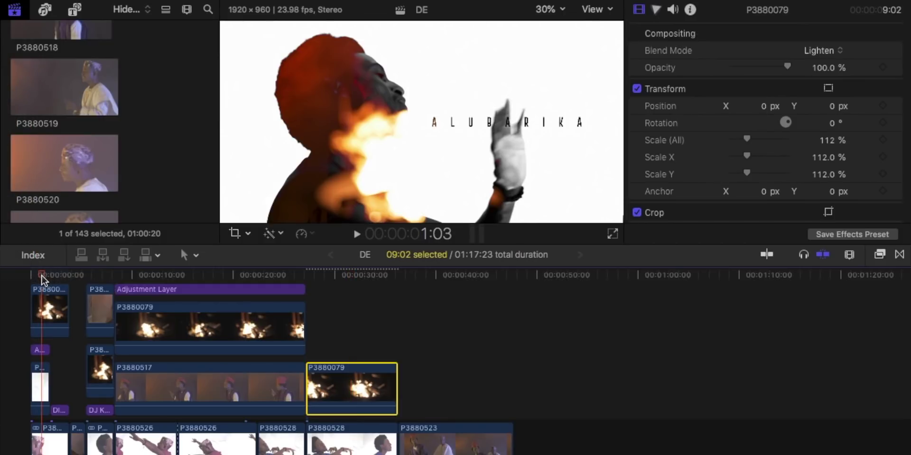
- Lift dancer clip P3880523 above the fire layer and trim its end to match
{"action": "left_click", "coordinate": [334, 269]}
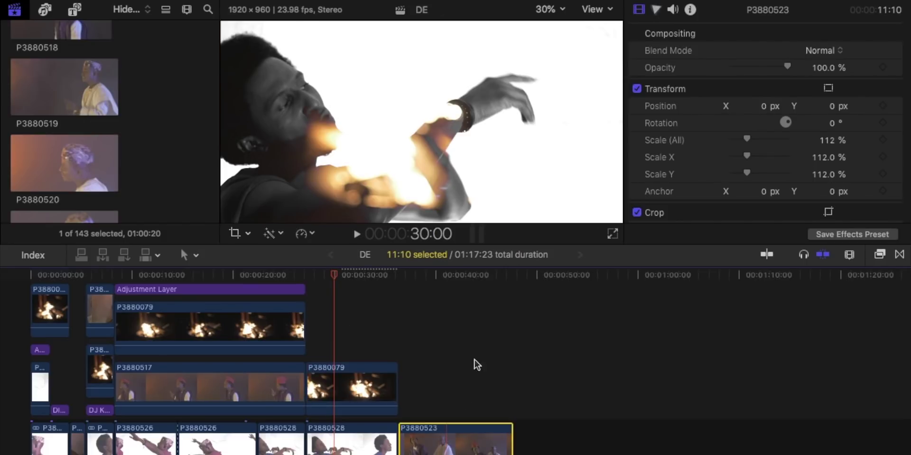
{"action": "left_click_drag", "start_coordinate": [446, 439], "coordinate": [360, 314]}
{"action": "left_click_drag", "start_coordinate": [418, 330], "coordinate": [369, 313]}
{"action": "left_click", "coordinate": [367, 331]}
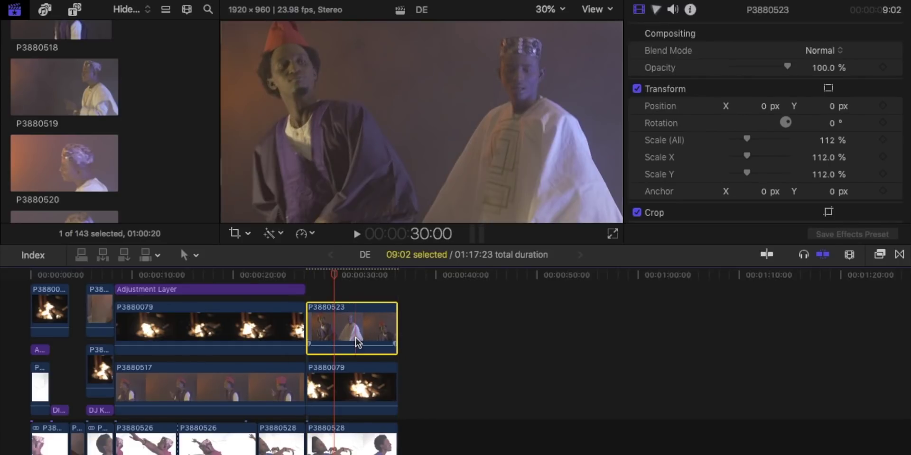
- Set the dancer clip's Blend Mode to Lighten and review the blend from 27:06
{"action": "left_click", "coordinate": [834, 50]}
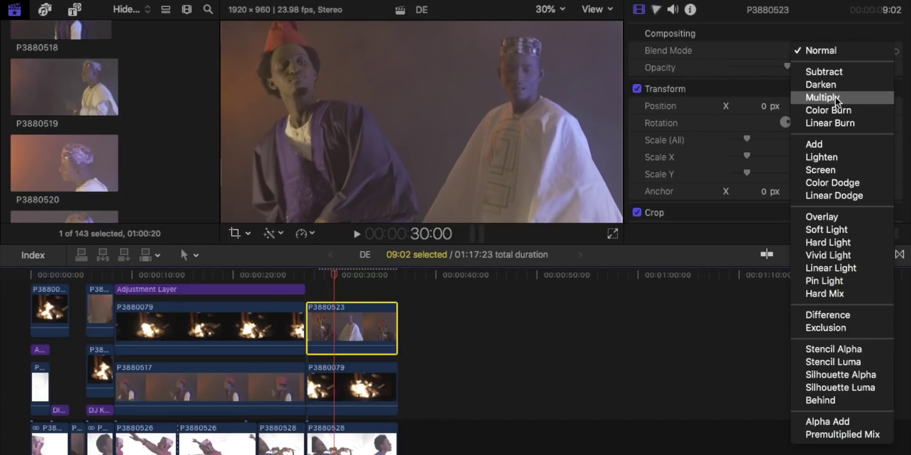
{"action": "left_click", "coordinate": [830, 156]}
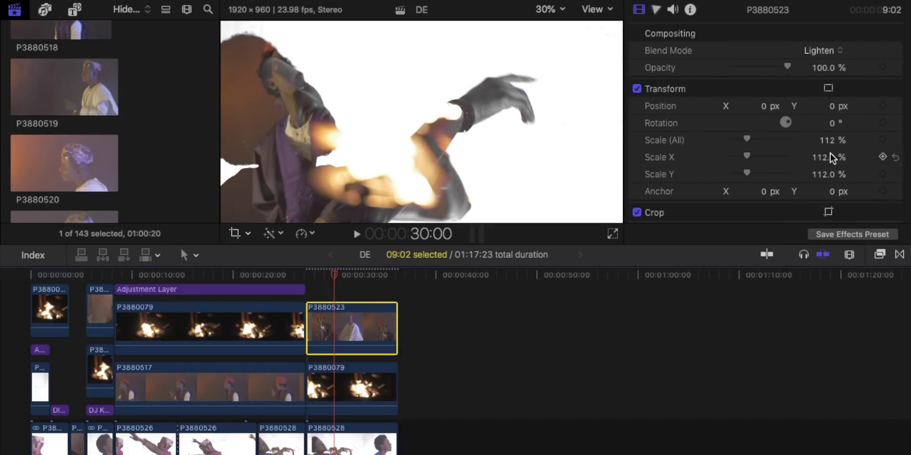
{"action": "left_click", "coordinate": [309, 275]}
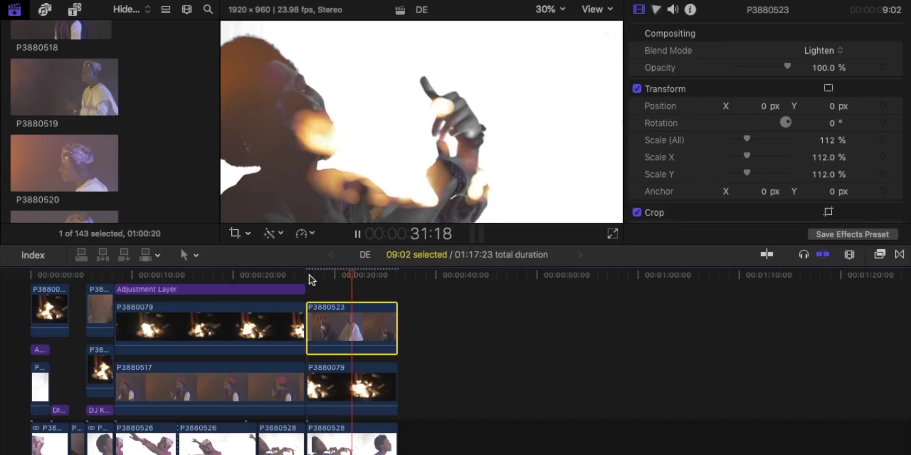
{"action": "key", "text": "space"}
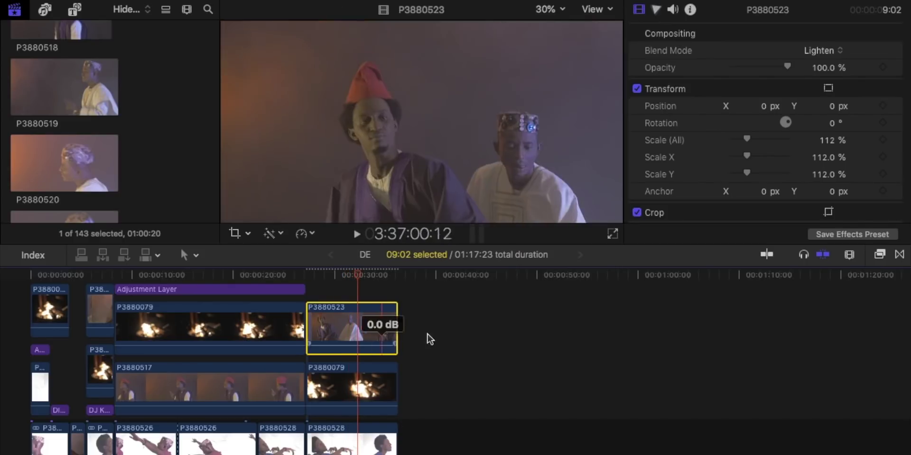
- Extend the upper Adjustment Layer's end edge to cover dancer clip P3880523 completely
{"action": "scroll", "coordinate": [445, 339], "scroll_direction": "up", "scroll_amount": 5}
{"action": "scroll", "coordinate": [448, 341], "scroll_direction": "up", "scroll_amount": 1}
{"action": "scroll", "coordinate": [449, 341], "scroll_direction": "left", "scroll_amount": 1}
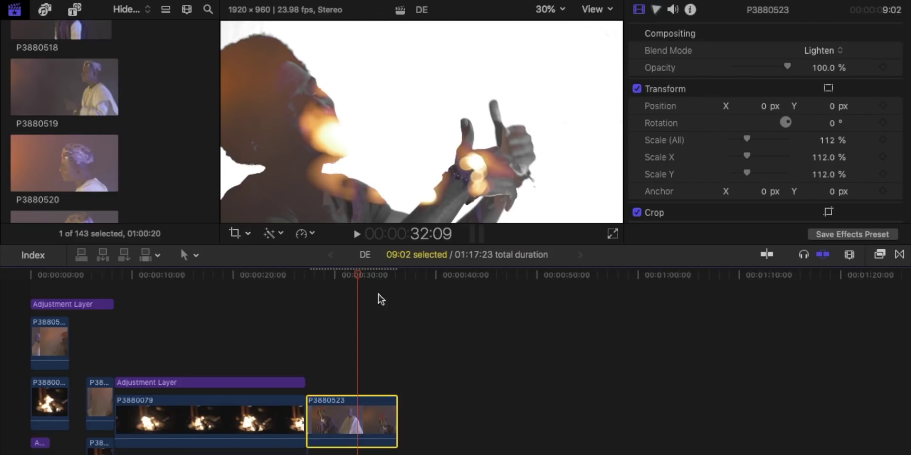
{"action": "left_click", "coordinate": [88, 308]}
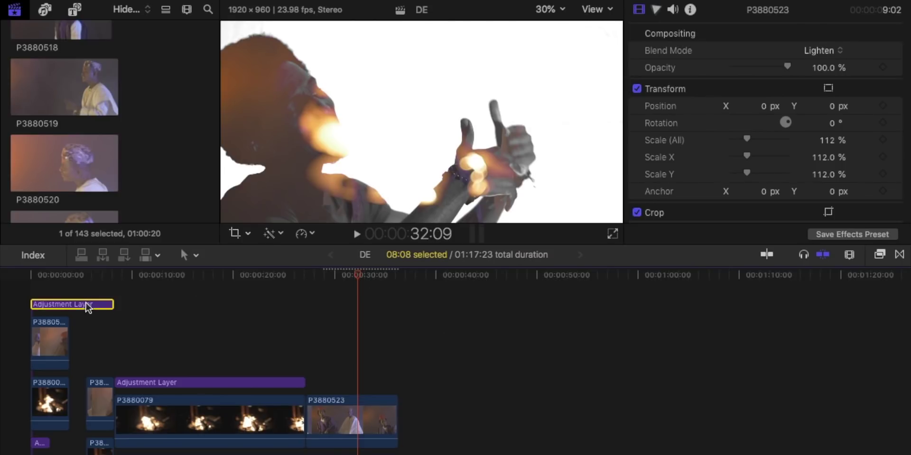
{"action": "left_click", "coordinate": [316, 341]}
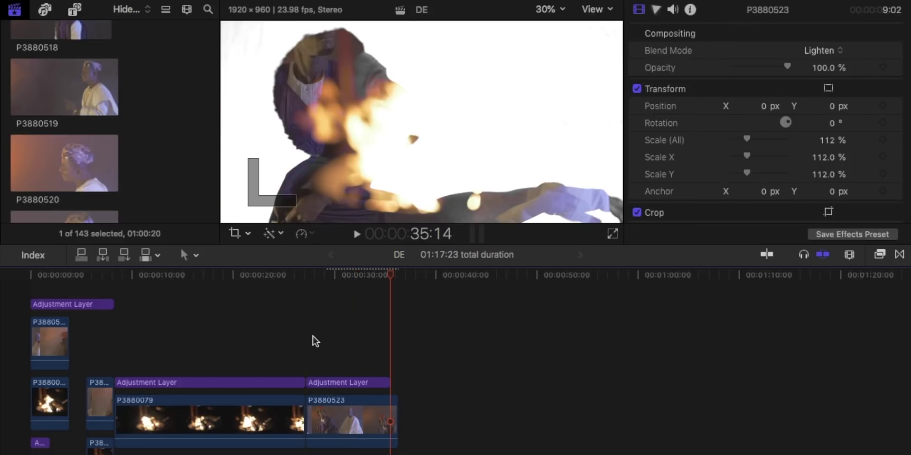
{"action": "left_click_drag", "start_coordinate": [387, 384], "coordinate": [396, 383]}
{"action": "left_click_drag", "start_coordinate": [346, 320], "coordinate": [346, 319]}
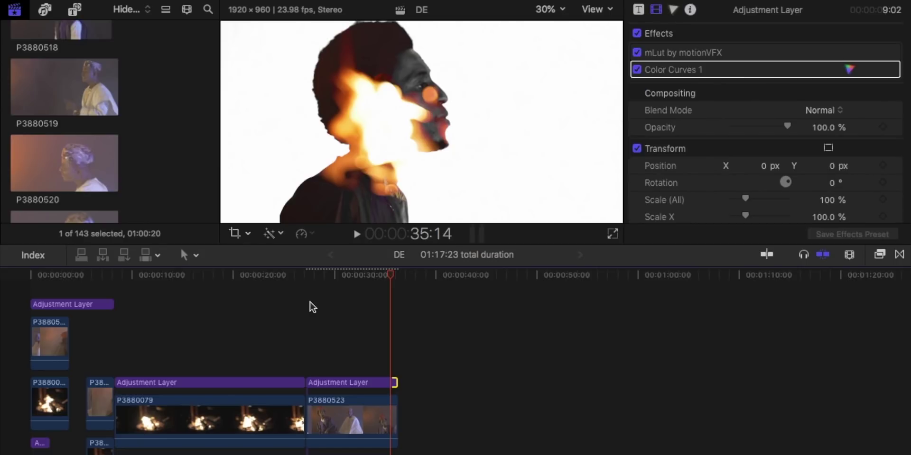